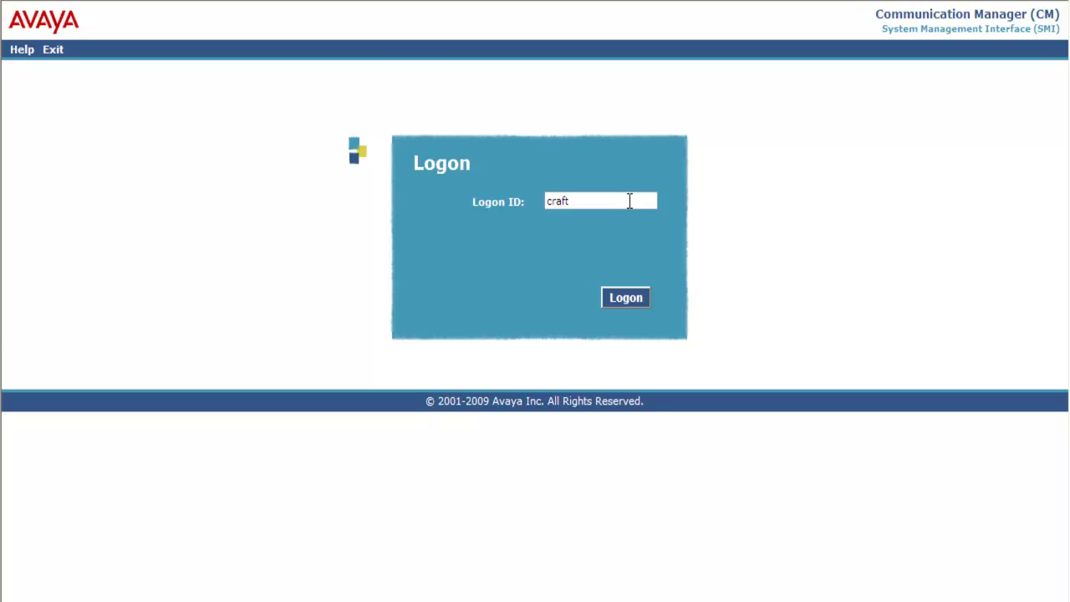
# Step: Log on to the System Management Interface with the account password
pyautogui.press('Return')
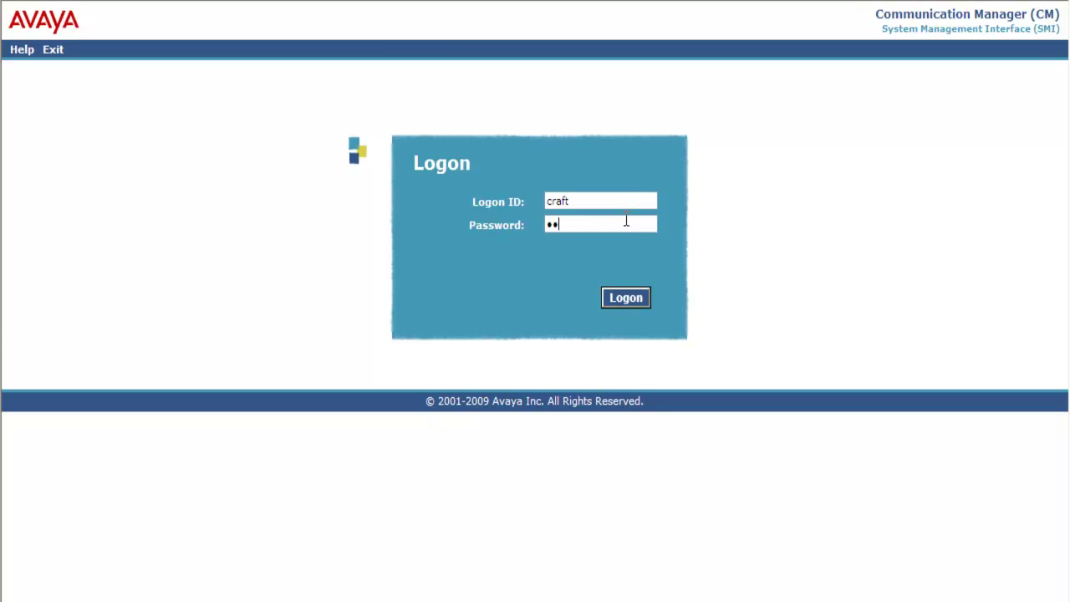
pyautogui.click(633, 298)
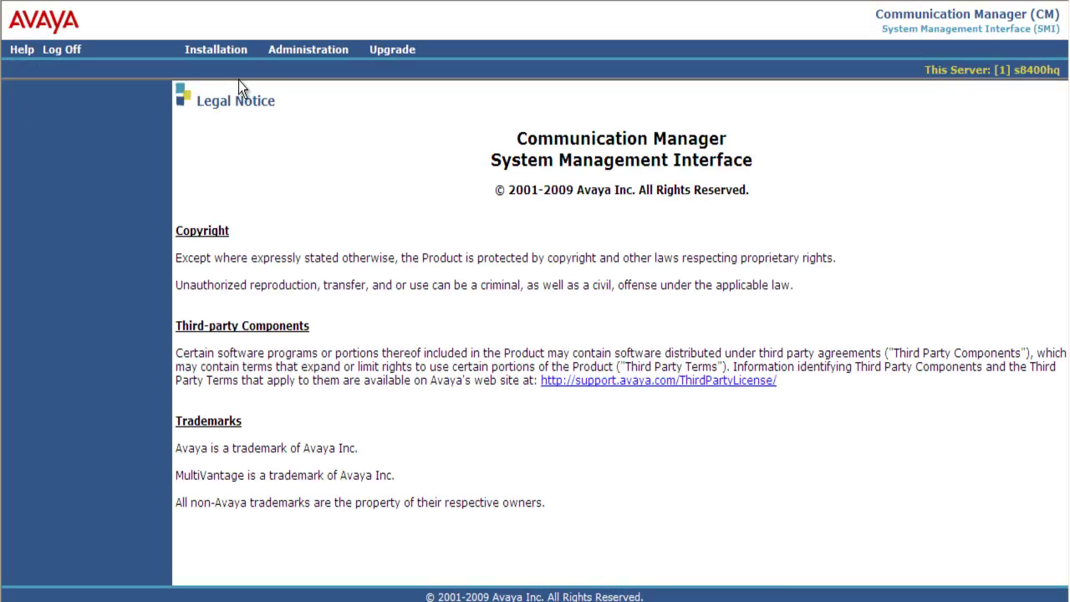
# Step: Go to Administration > Server (Maintenance) and scroll down the left-hand menu
pyautogui.click(289, 55)
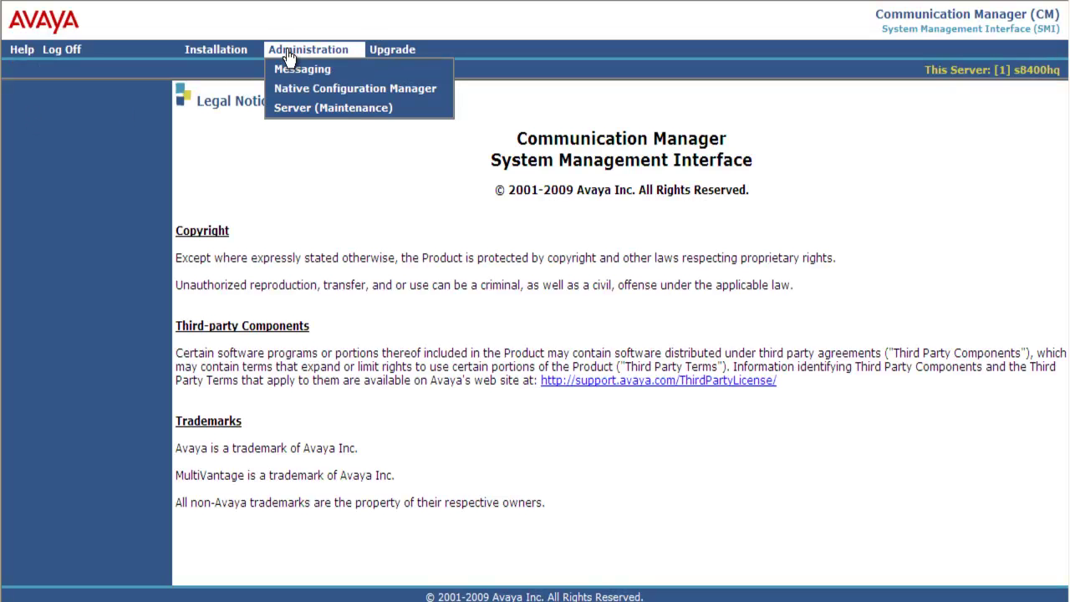
pyautogui.click(286, 109)
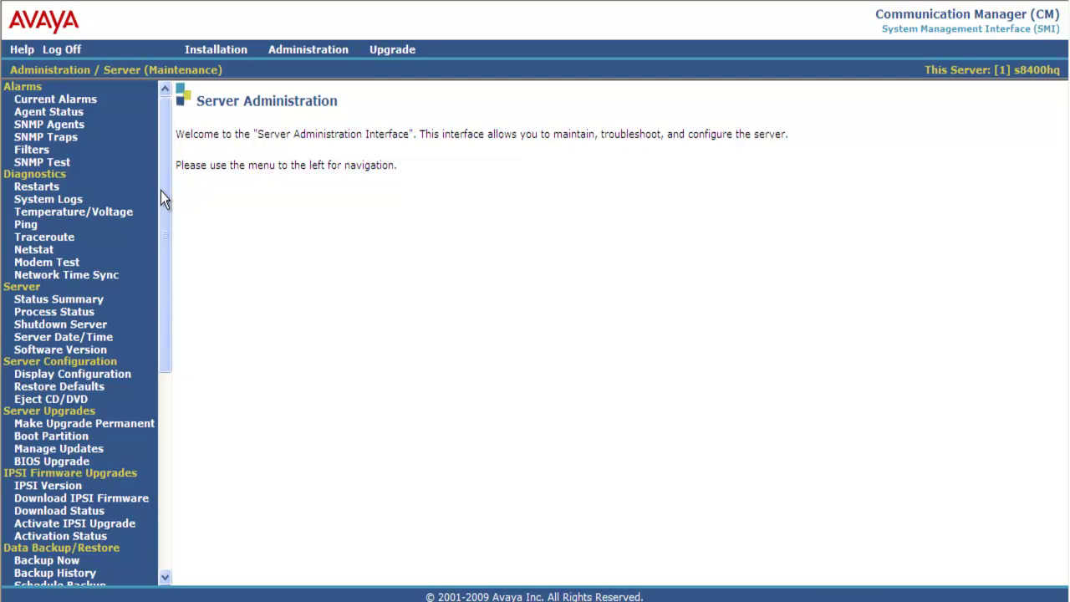
pyautogui.moveTo(160, 190); pyautogui.dragTo(162, 404)
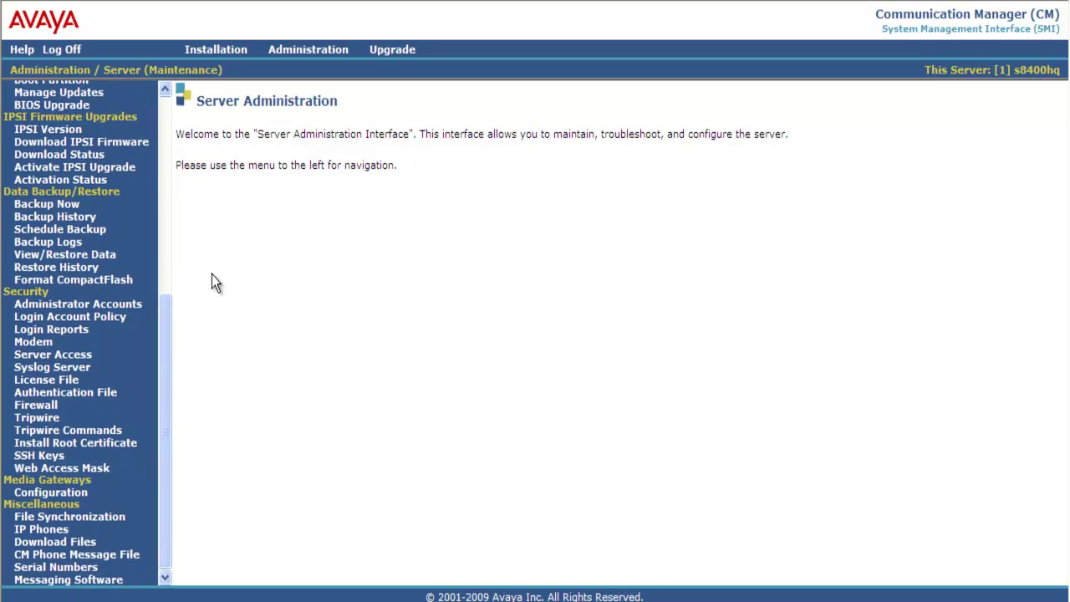
# Step: Query the IPSI version for cabinet 1 carrier A, showing TN2312BP on firmware 47
pyautogui.click(67, 131)
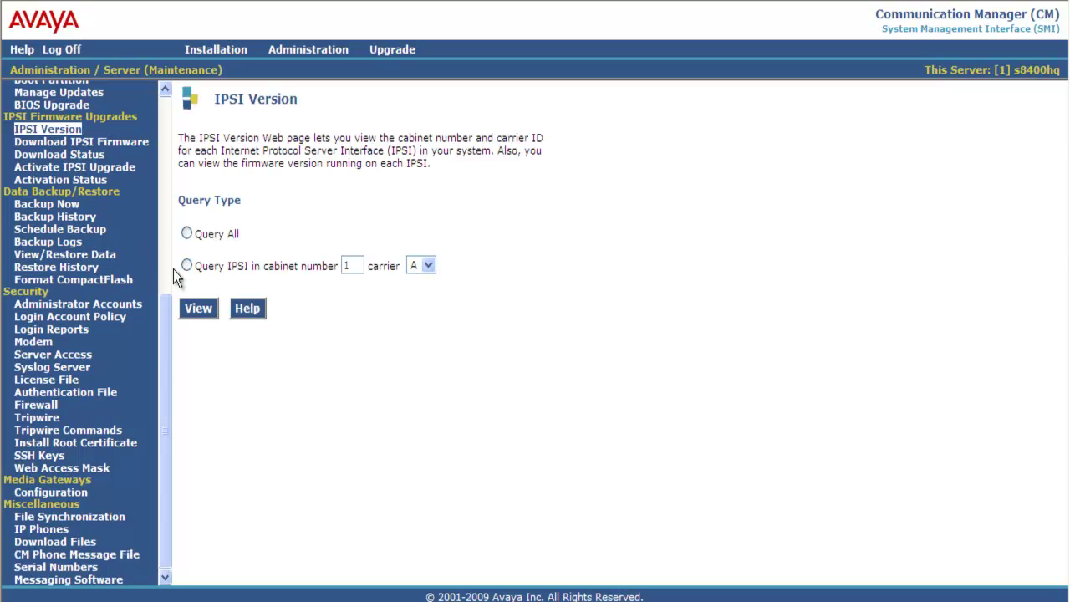
pyautogui.click(191, 312)
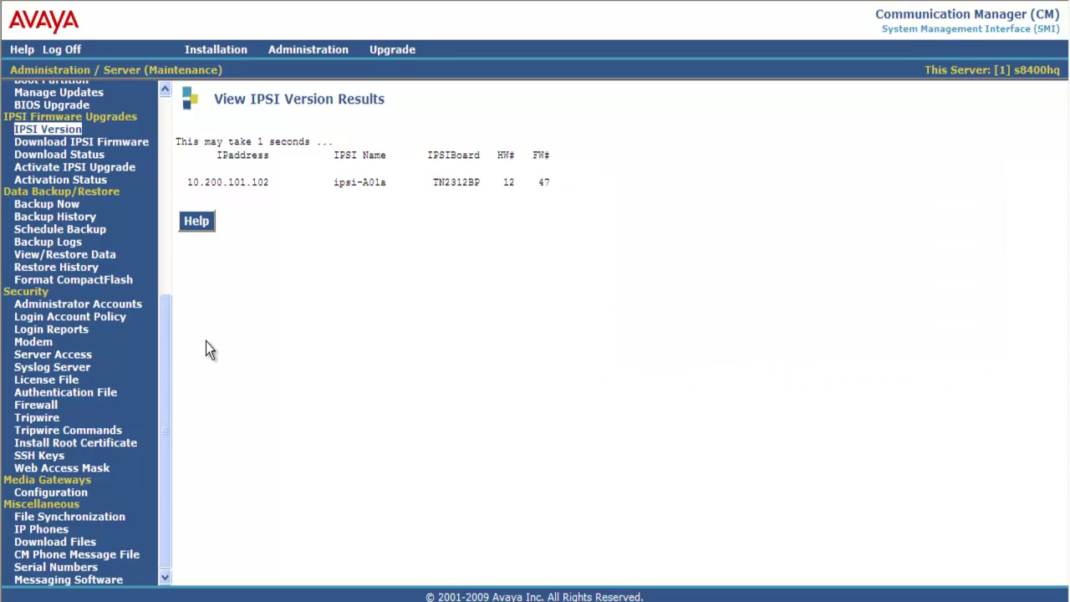
# Step: Upload tn2312bp-f54-2-sig.bin from the local machine to the server
pyautogui.click(89, 544)
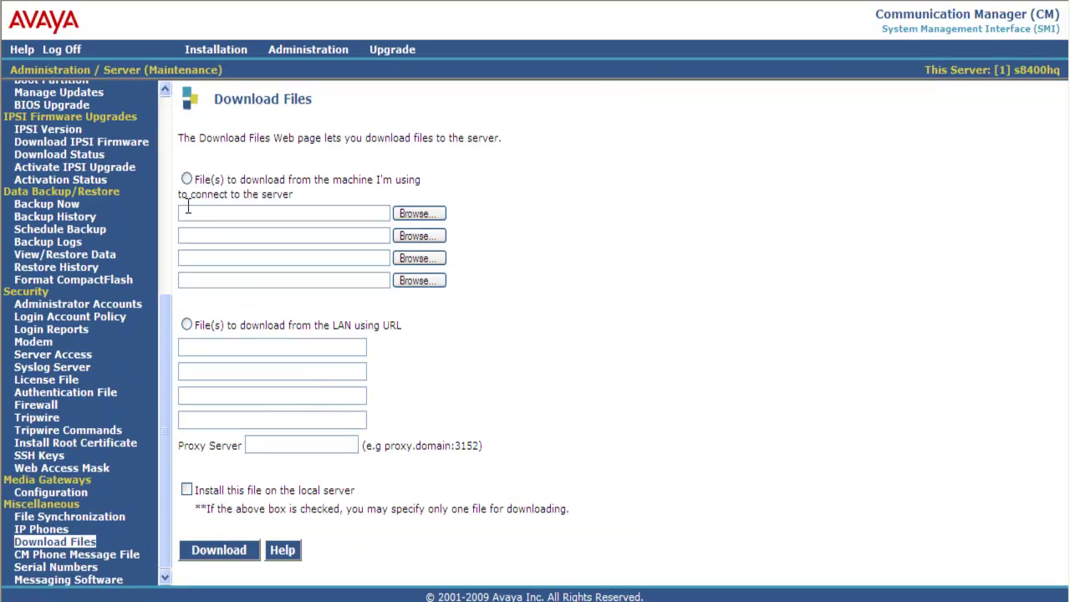
pyautogui.click(186, 179)
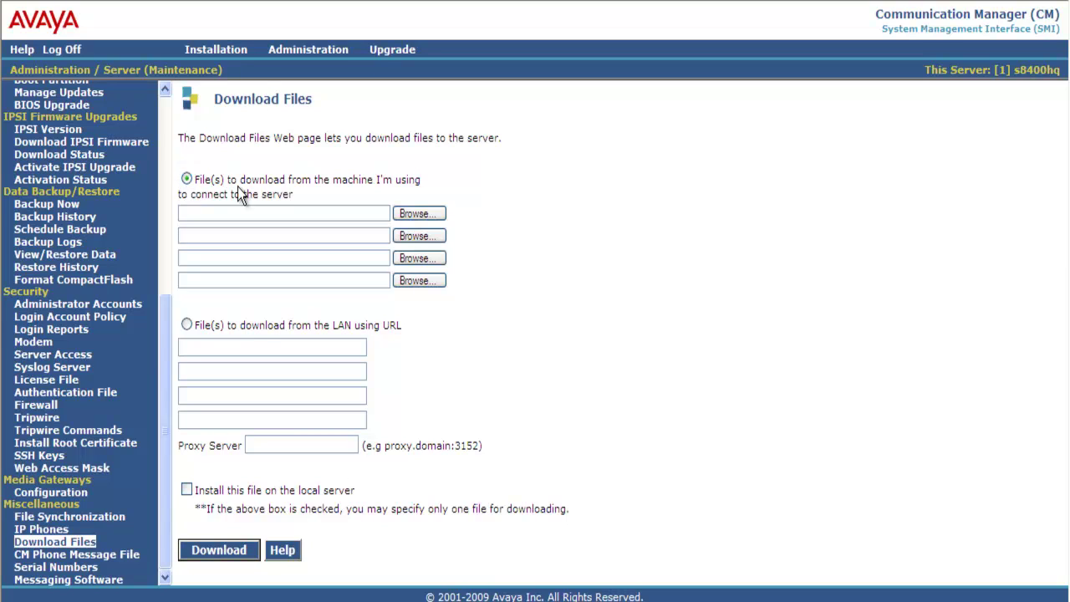
pyautogui.click(410, 216)
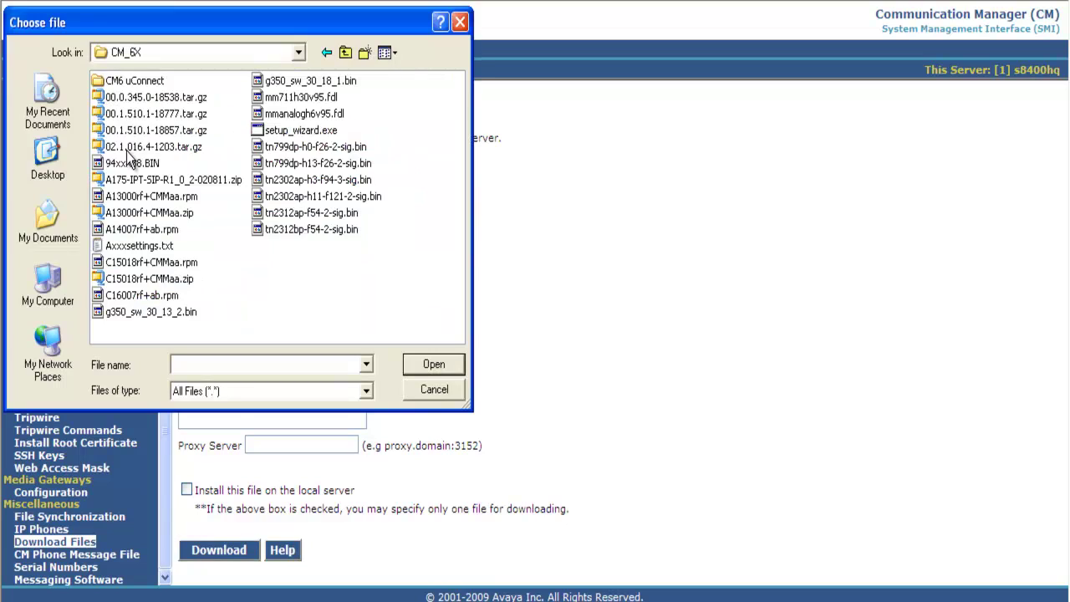
pyautogui.click(292, 231)
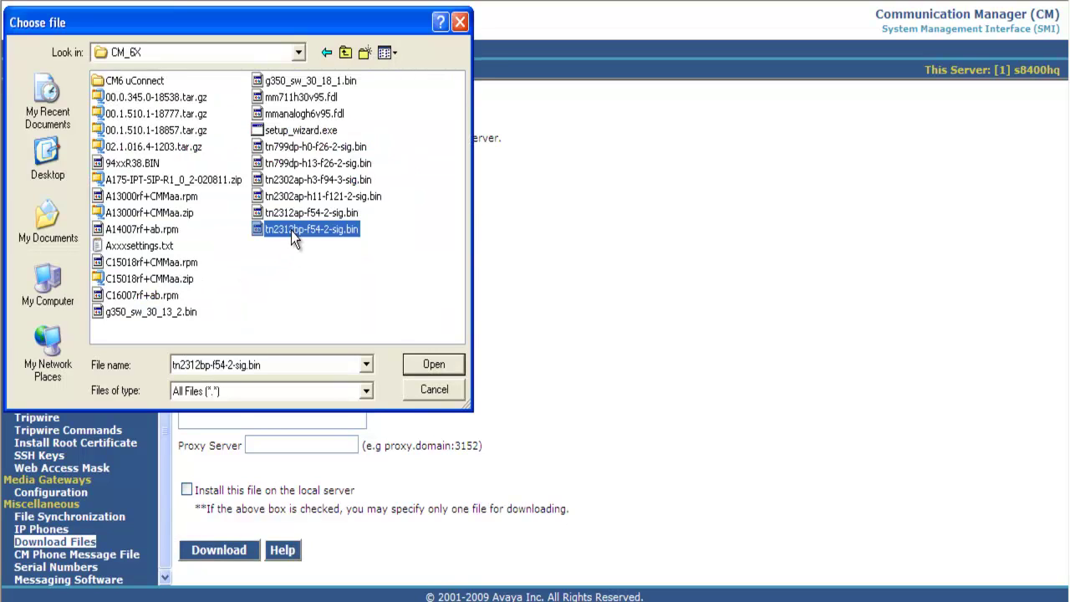
pyautogui.click(425, 364)
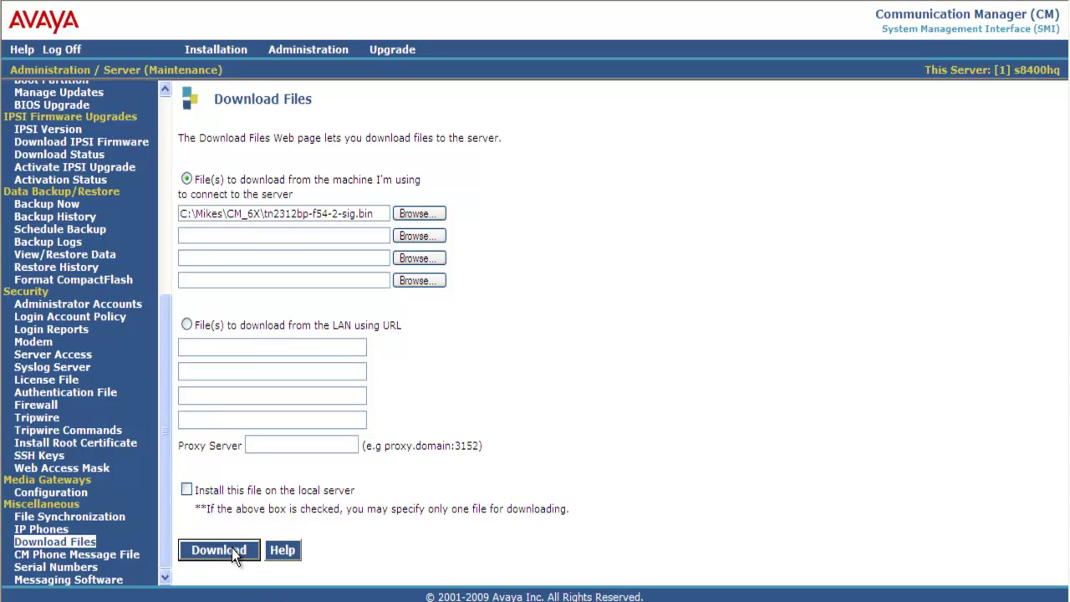
pyautogui.click(232, 548)
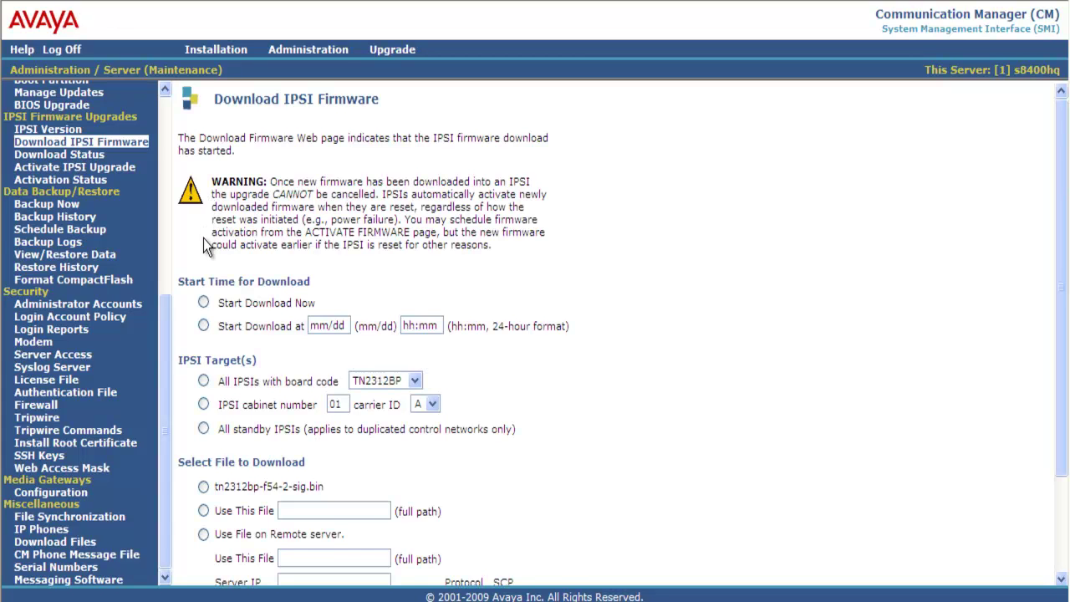
# Step: Download tn2312bp-f54-2-sig.bin to the IPSI in cabinet 01 carrier A, starting now
pyautogui.click(203, 301)
pyautogui.click(203, 404)
pyautogui.click(203, 486)
pyautogui.scroll(-3, 1065, 485)
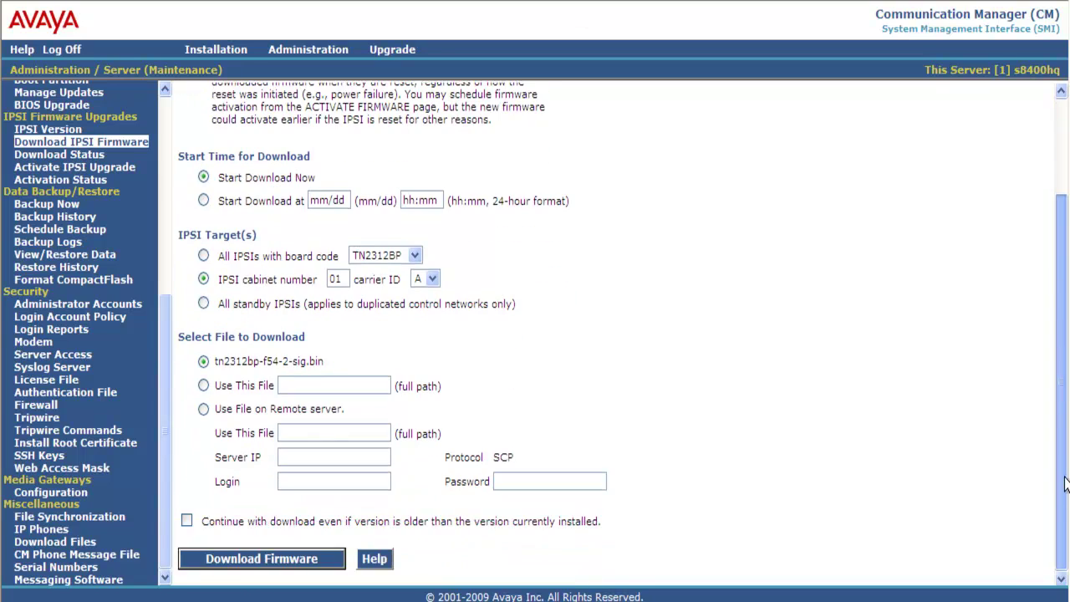
pyautogui.click(285, 565)
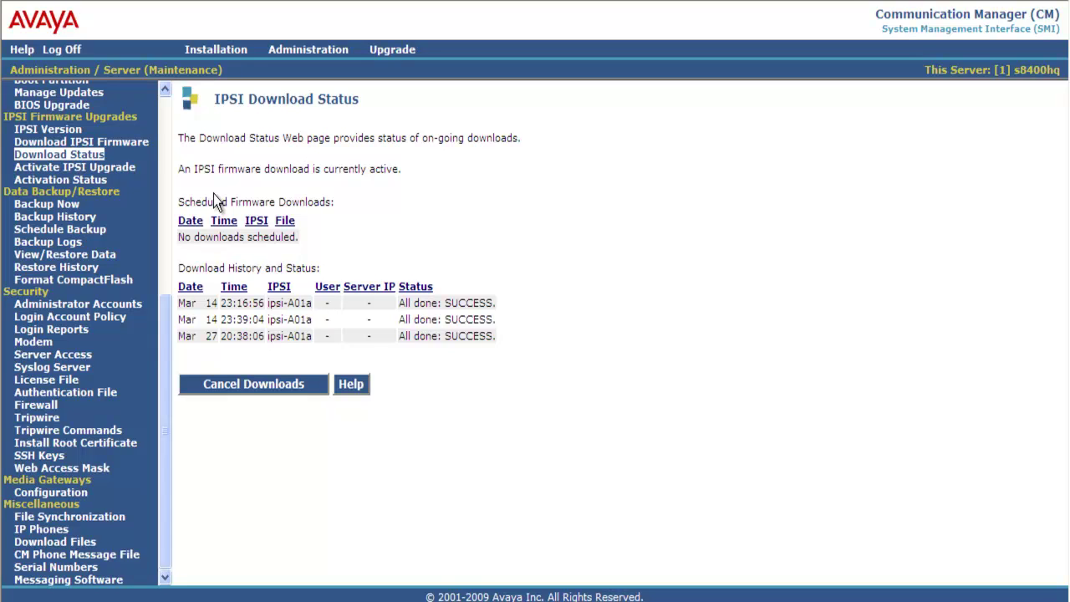
# Step: Refresh the IPSI Download Status until the latest ipsi-A01a entry reports All done: SUCCESS
pyautogui.click(70, 154)
pyautogui.click(68, 155)
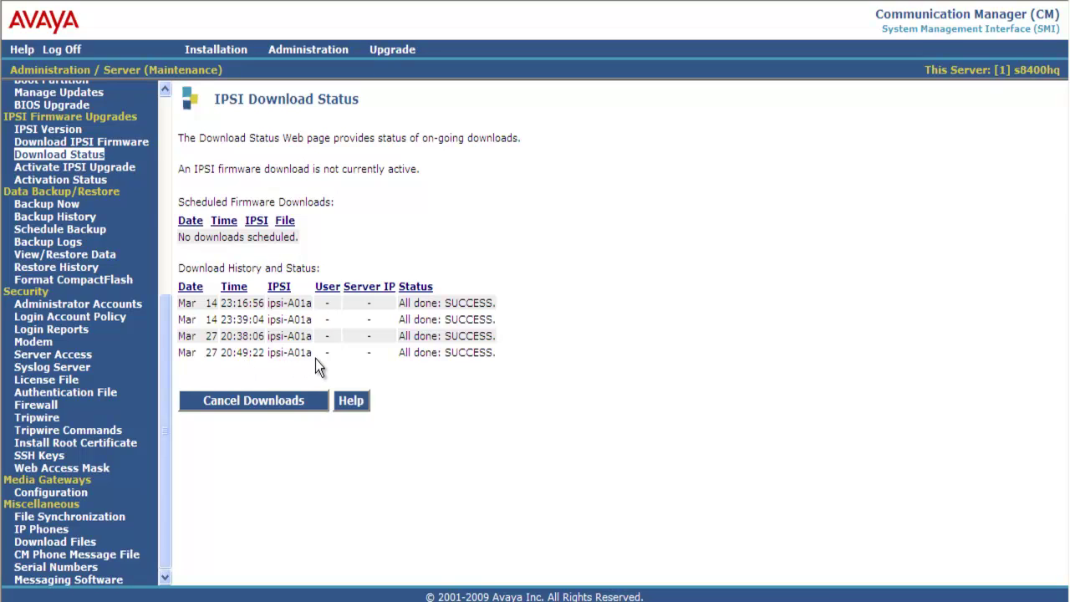
# Step: Begin activating the firmware upgrade on the IPSI in cabinet 01 carrier A immediately
pyautogui.click(120, 169)
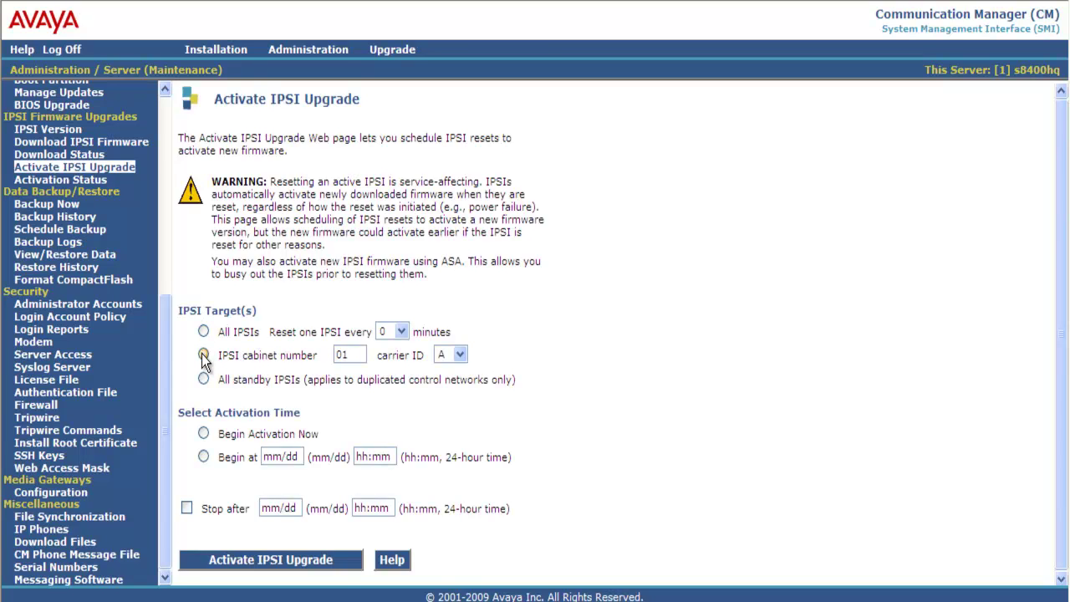
pyautogui.click(203, 356)
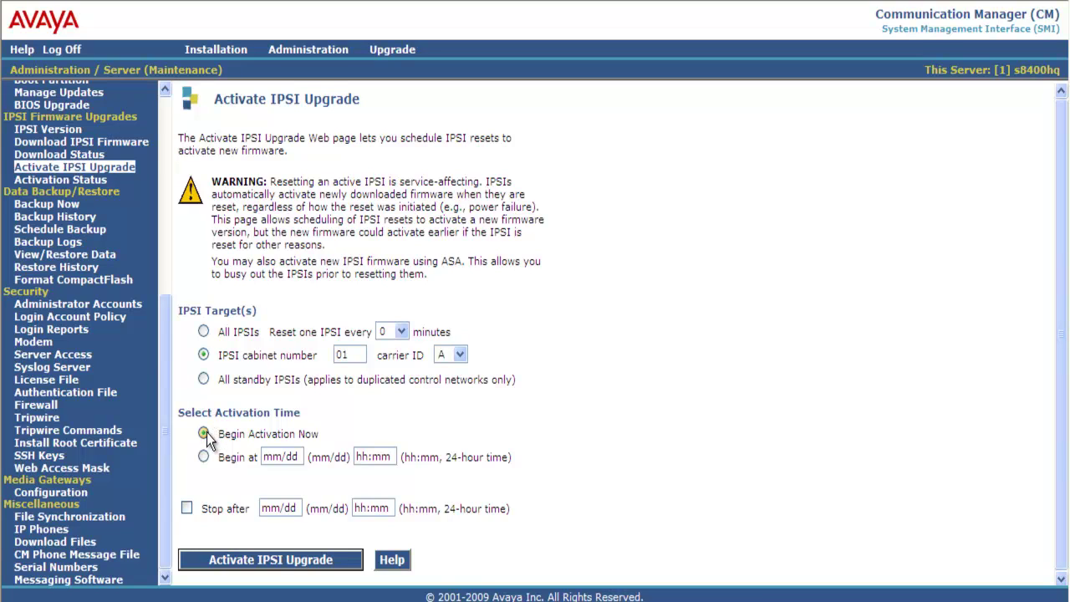
pyautogui.click(255, 560)
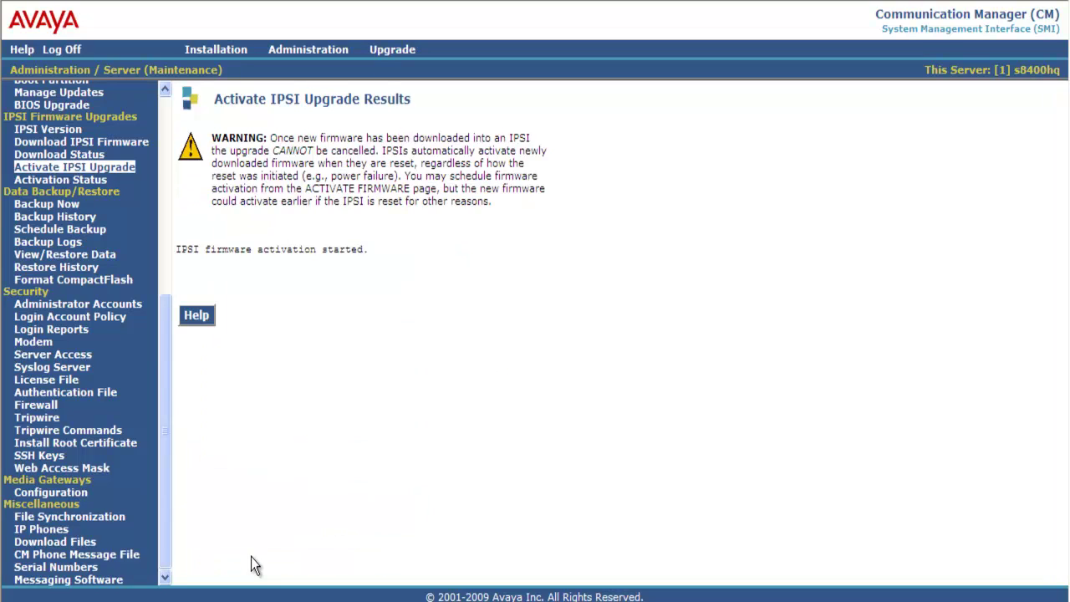
# Step: Check the Activation Status page for the latest ipsi-A01a Successfully reset entry
pyautogui.click(95, 185)
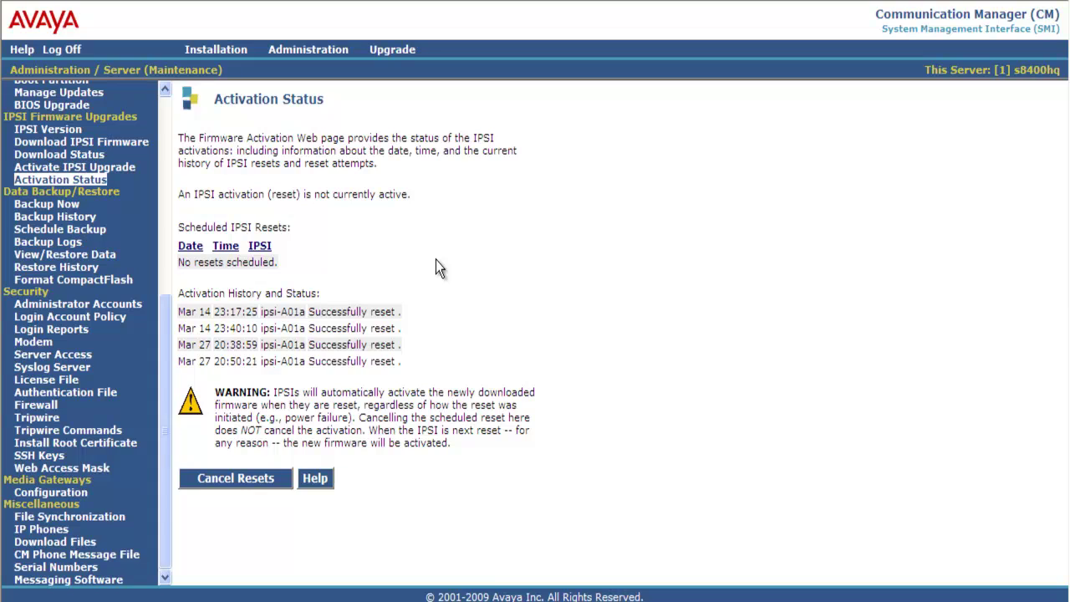
# Step: Rerun the IPSI Version query to see ipsi-A01a's TN2312BP now on firmware 54
pyautogui.click(71, 133)
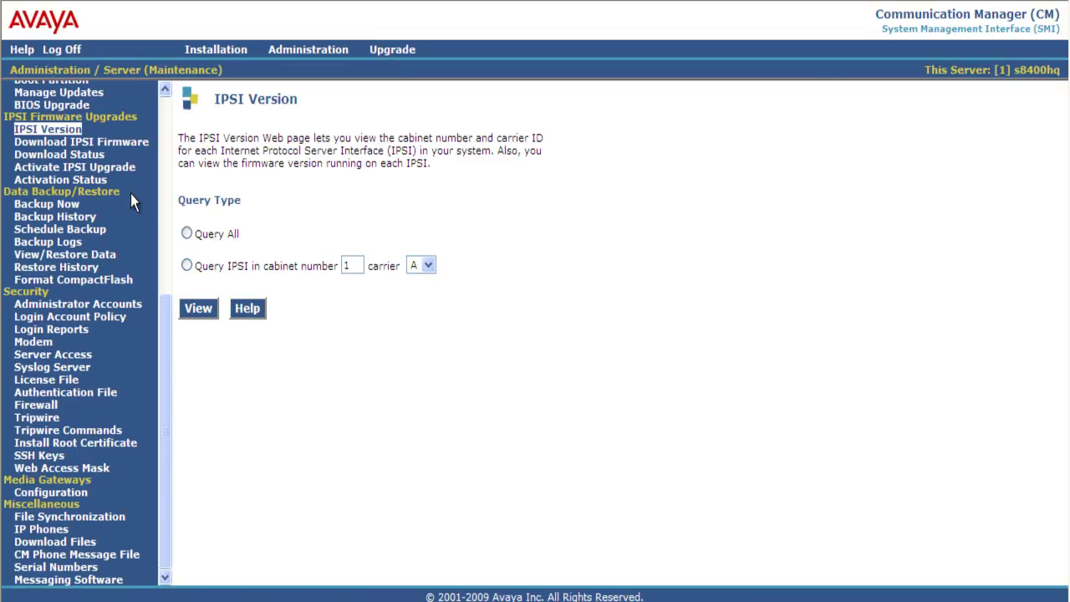
pyautogui.click(186, 234)
pyautogui.click(195, 307)
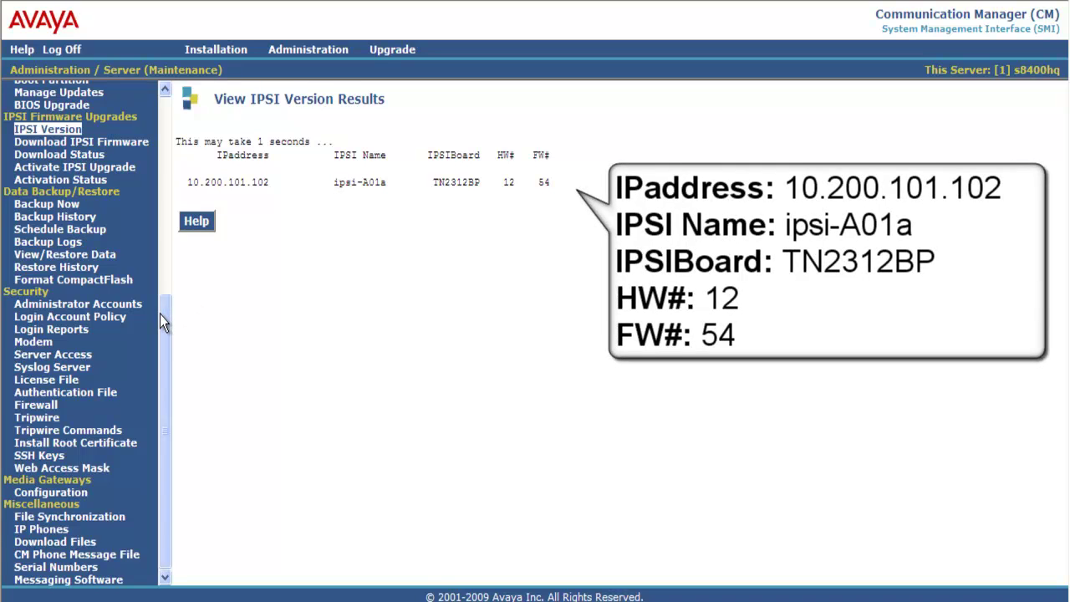
pyautogui.moveTo(161, 314); pyautogui.dragTo(161, 109)
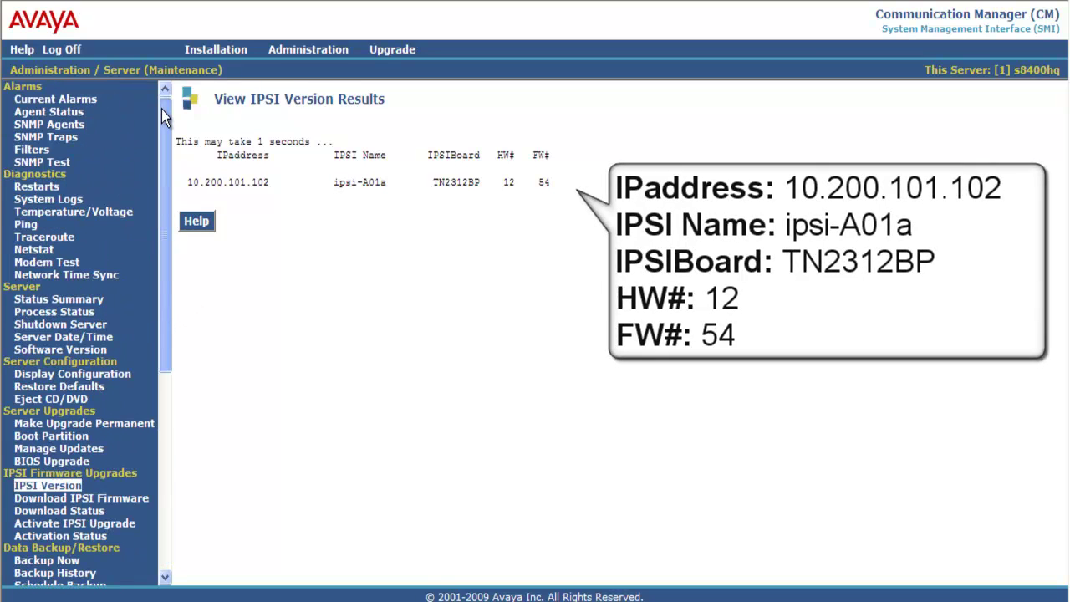